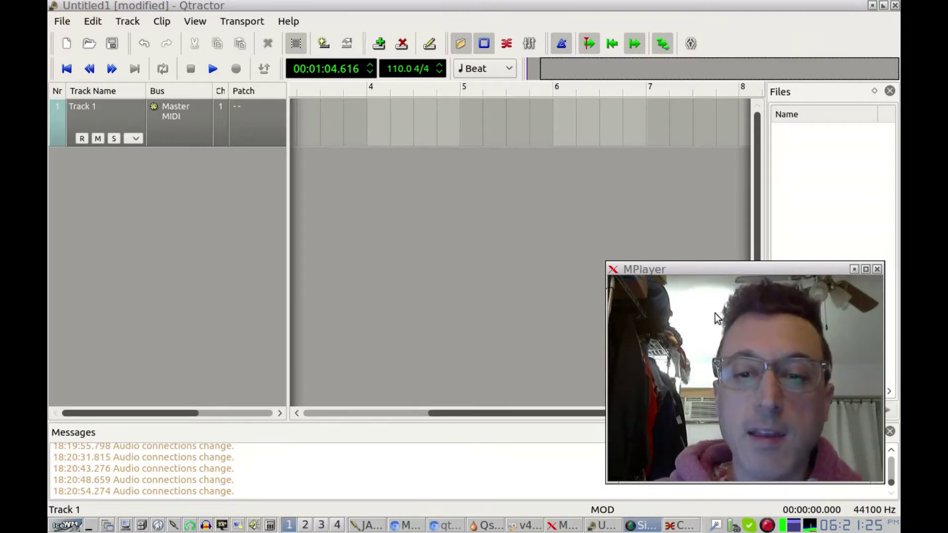
- Arm Track 1, record a first drum take, then undo it to discard the clip
left_click(481, 412)
left_click_drag(481, 413, 292, 417)
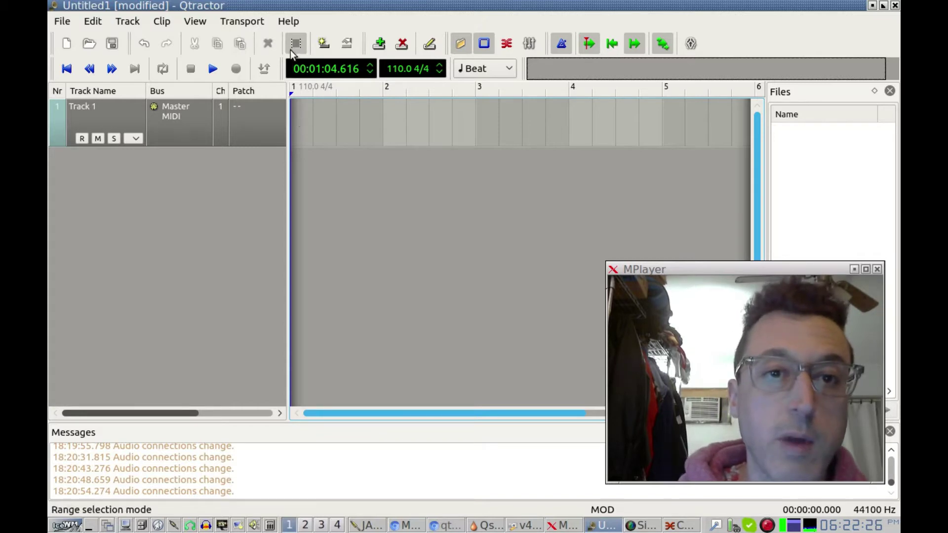
left_click(80, 138)
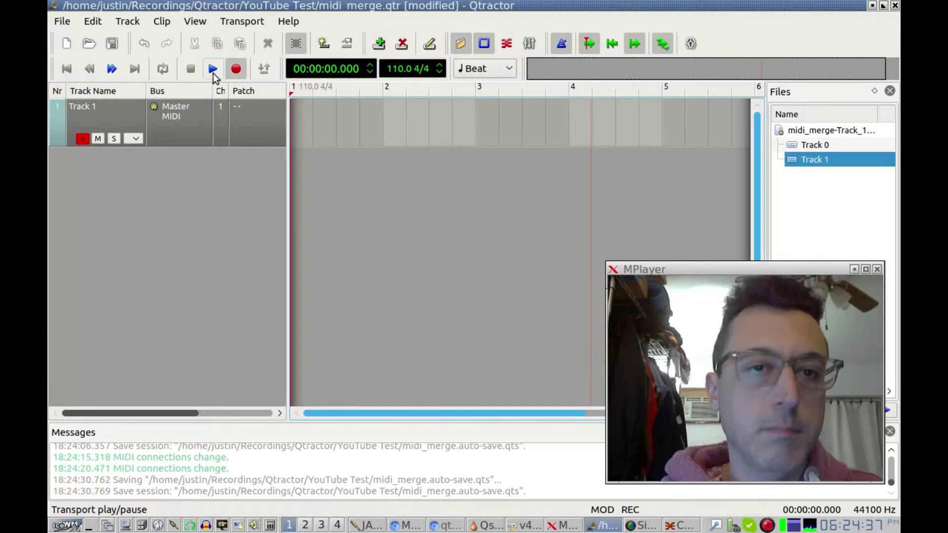
left_click(213, 68)
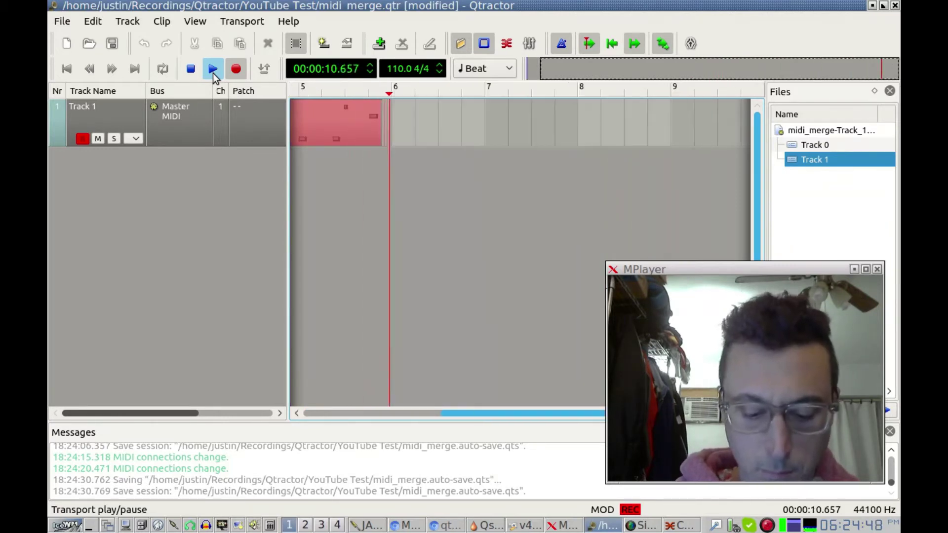
left_click(213, 71)
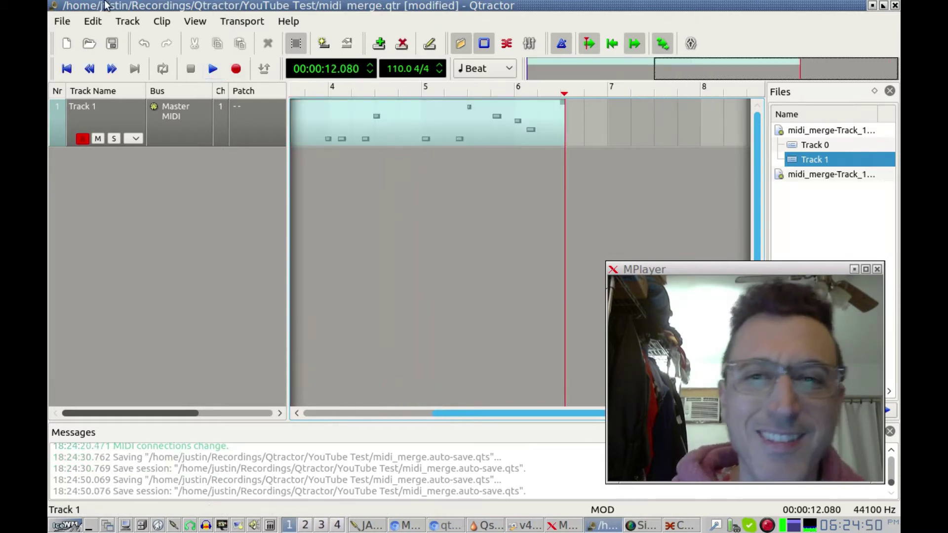
key("ctrl+z")
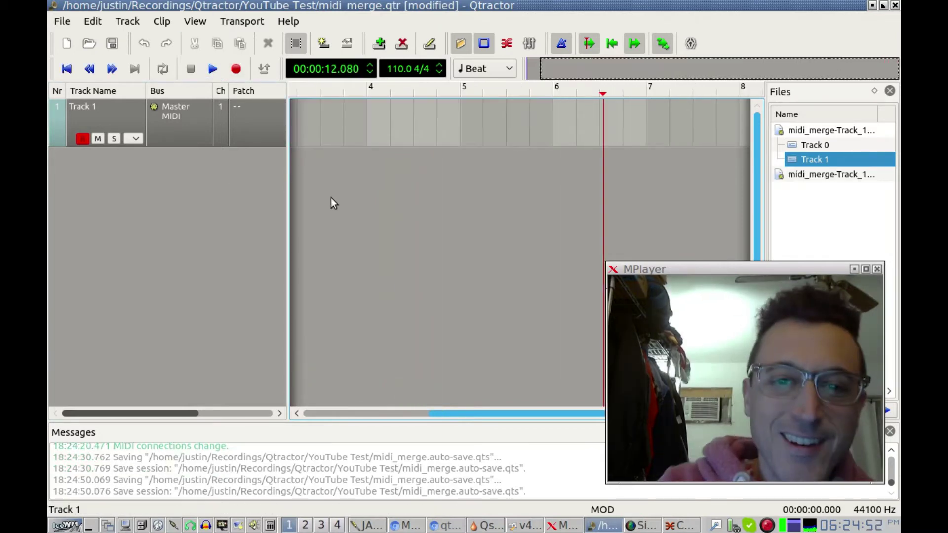
- Record a new drum MIDI take on Track 1 from the session start, ending near bar 11
left_click(69, 70)
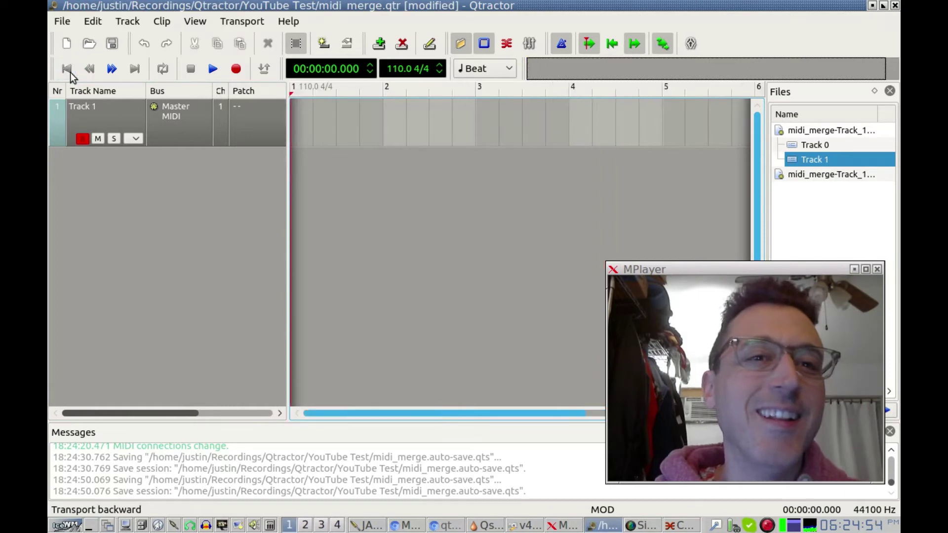
left_click(212, 71)
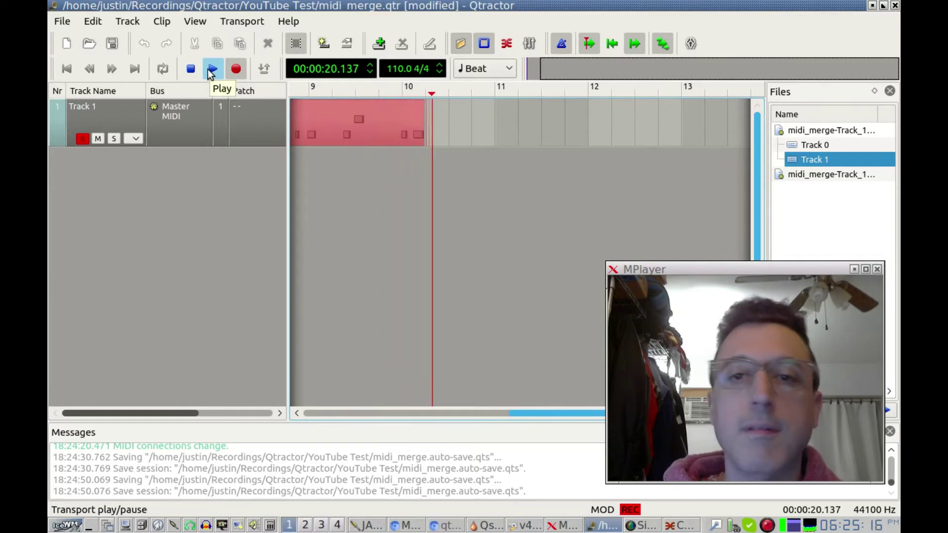
left_click(209, 70)
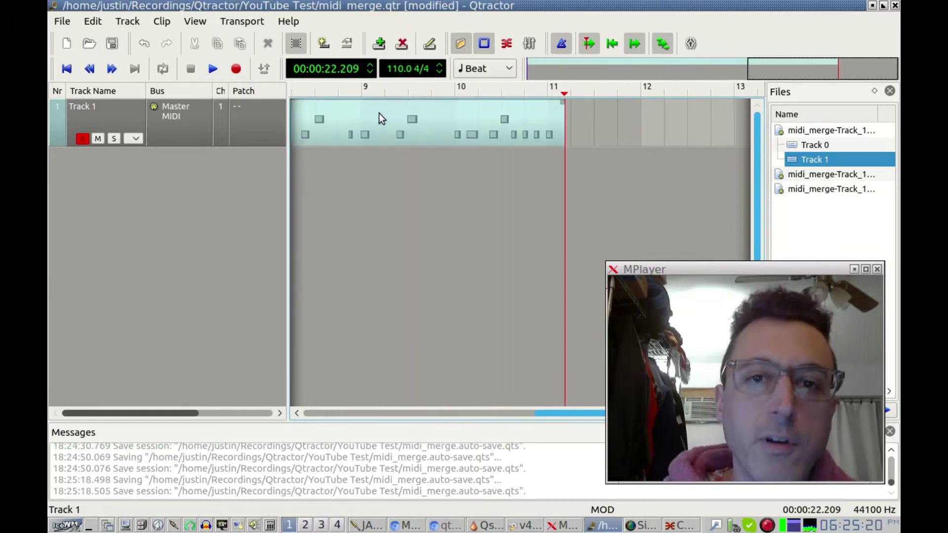
double_click(351, 120)
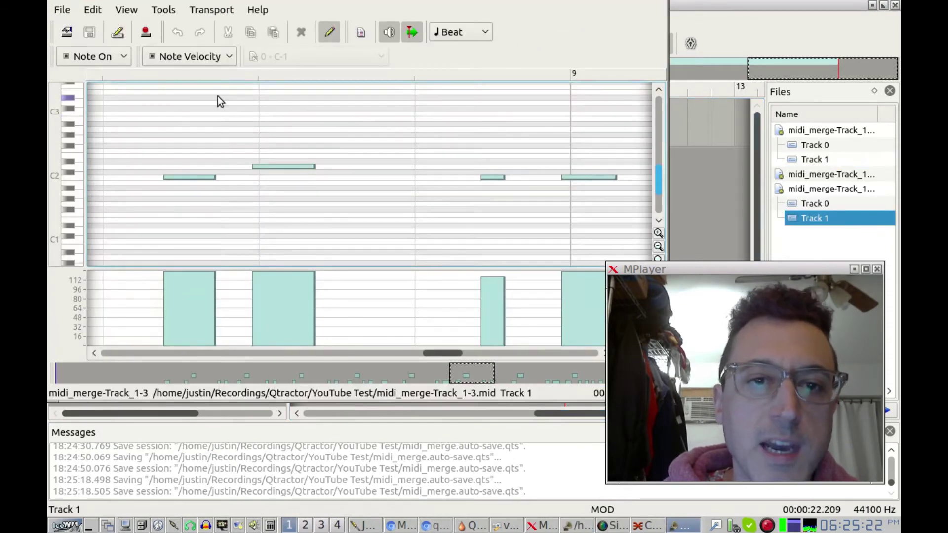
key("ctrl+w")
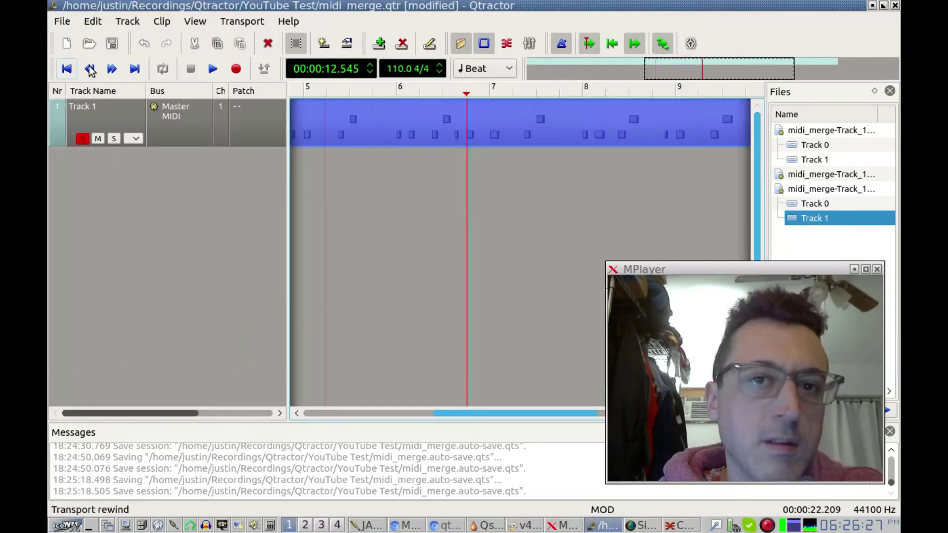
left_click(309, 90)
key("space")
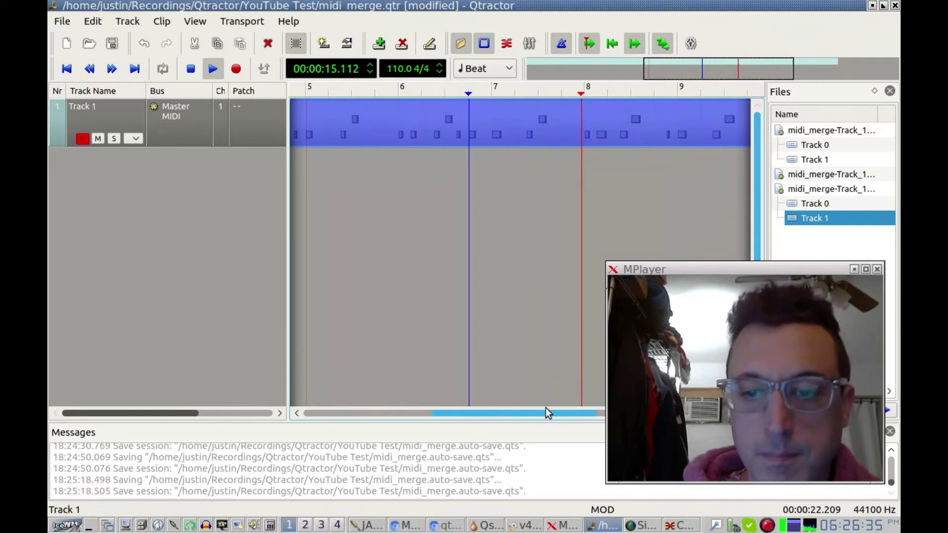
left_click_drag(546, 409, 431, 414)
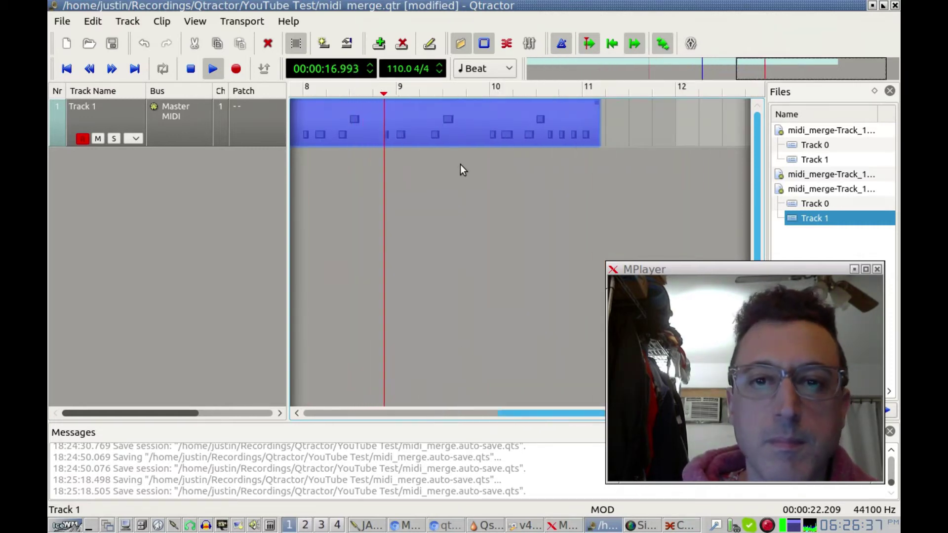
left_click(192, 73)
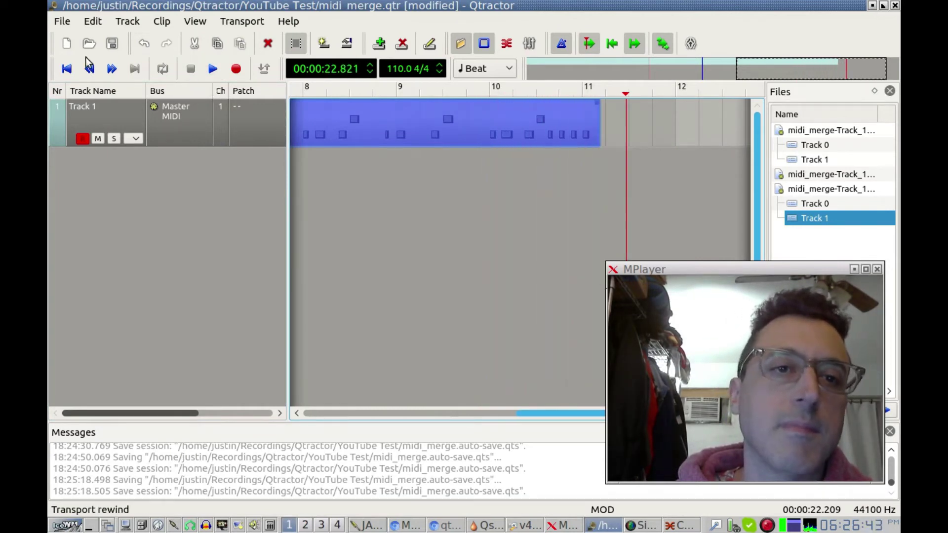
left_click(66, 70)
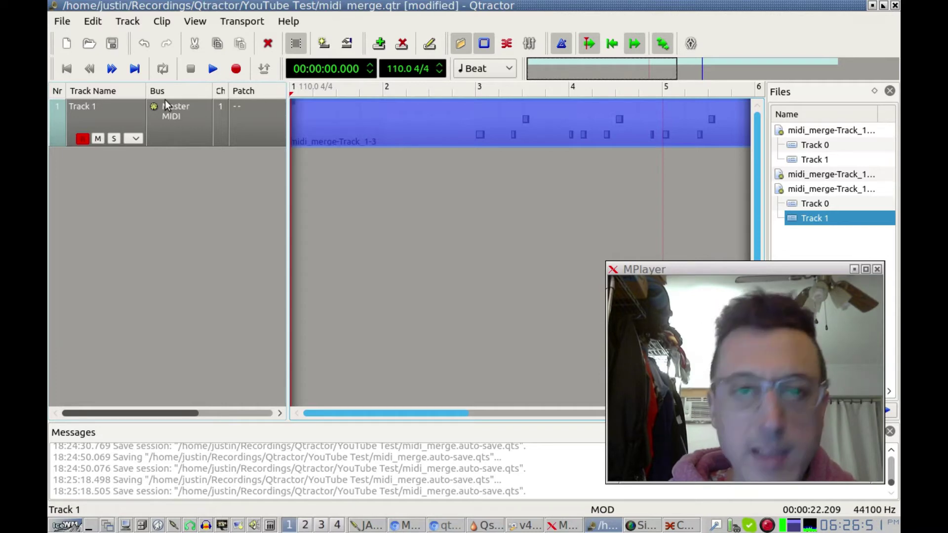
- Record a ride overdub layered onto Track 1's drum clip from the start, ending near bar 11
left_click(214, 71)
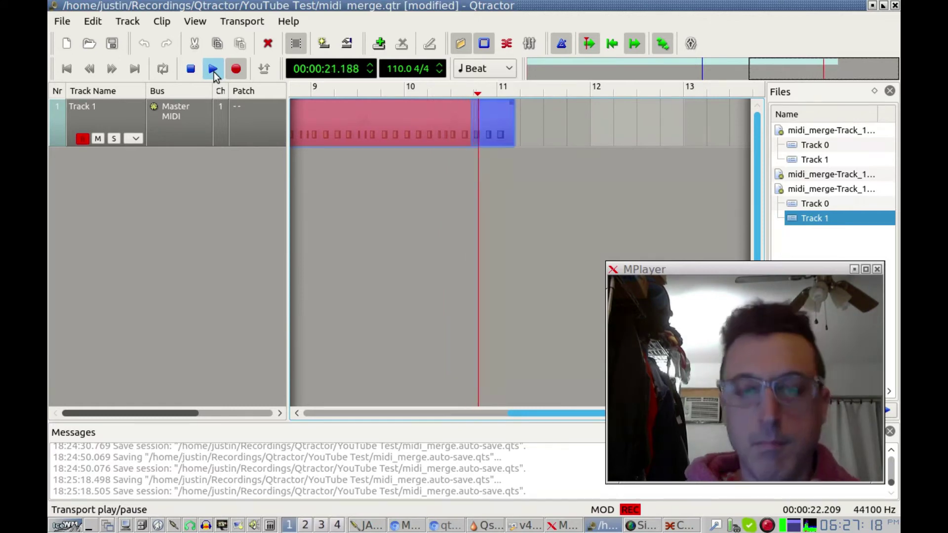
left_click(214, 72)
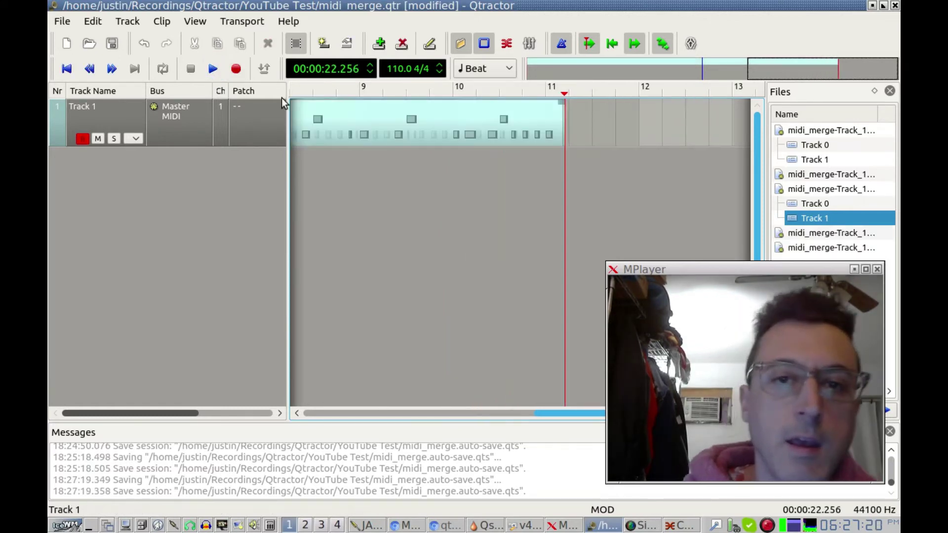
- Deselect the Track 1 clip and check the selection mode choices without changing them
left_click(355, 118)
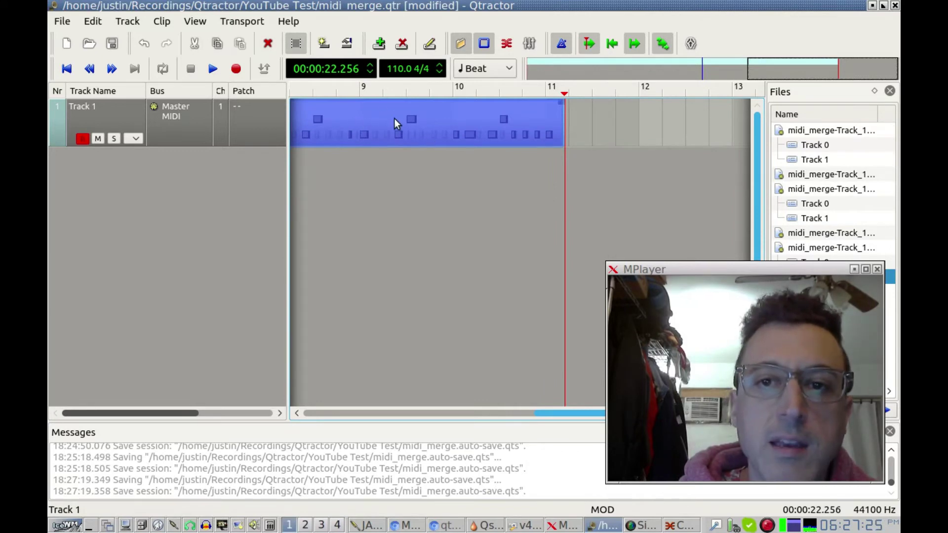
left_click(353, 125)
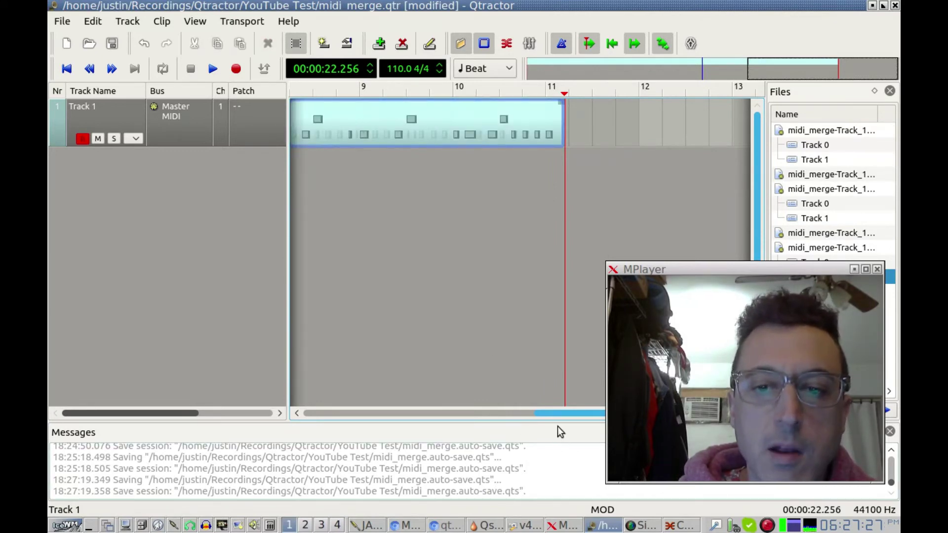
left_click_drag(555, 413, 298, 405)
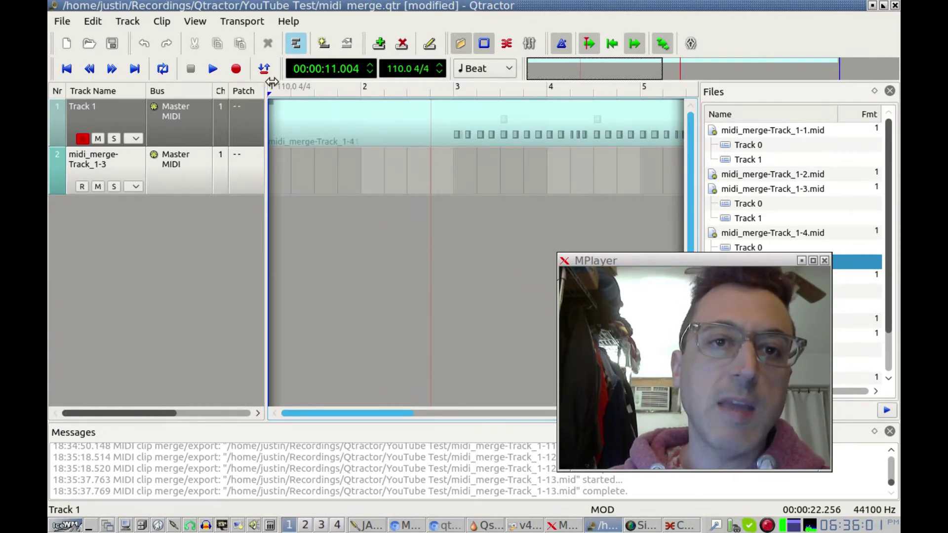
left_click(297, 44)
left_click(303, 48)
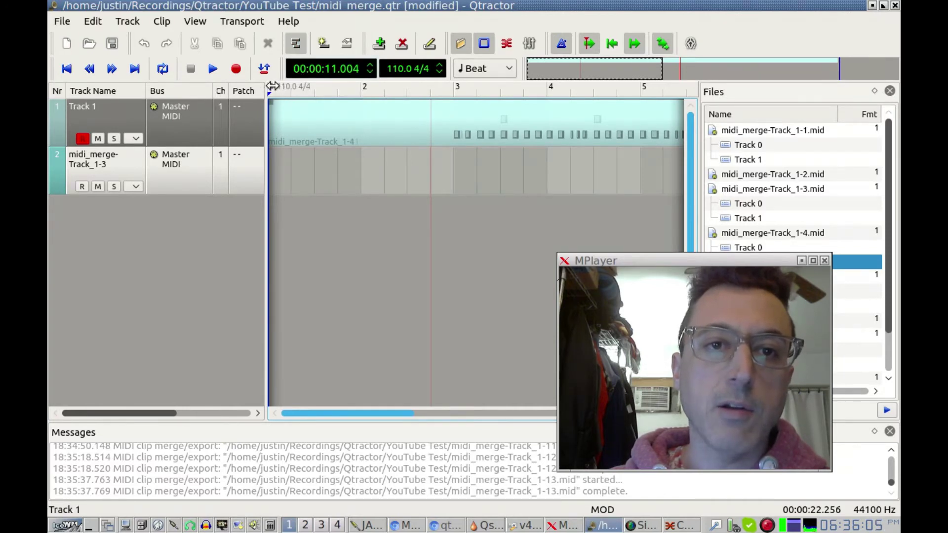
- Widen the track list pane, toggle punch in/out, and bring up the Clip menu
left_click_drag(273, 86, 500, 91)
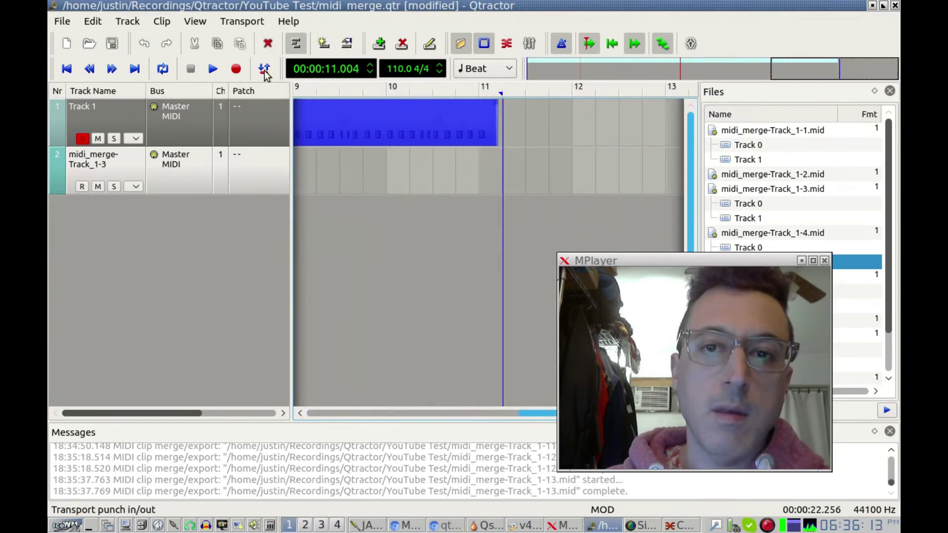
left_click(262, 71)
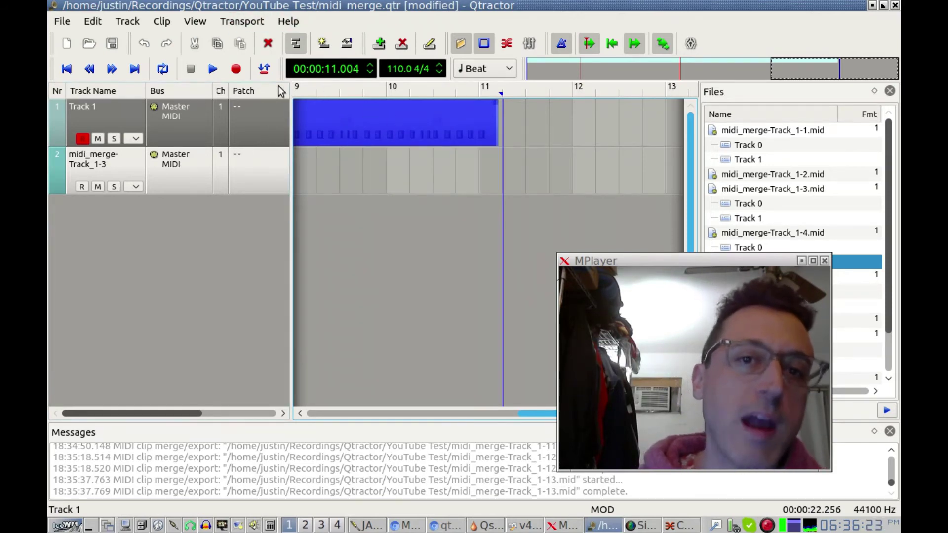
left_click(162, 22)
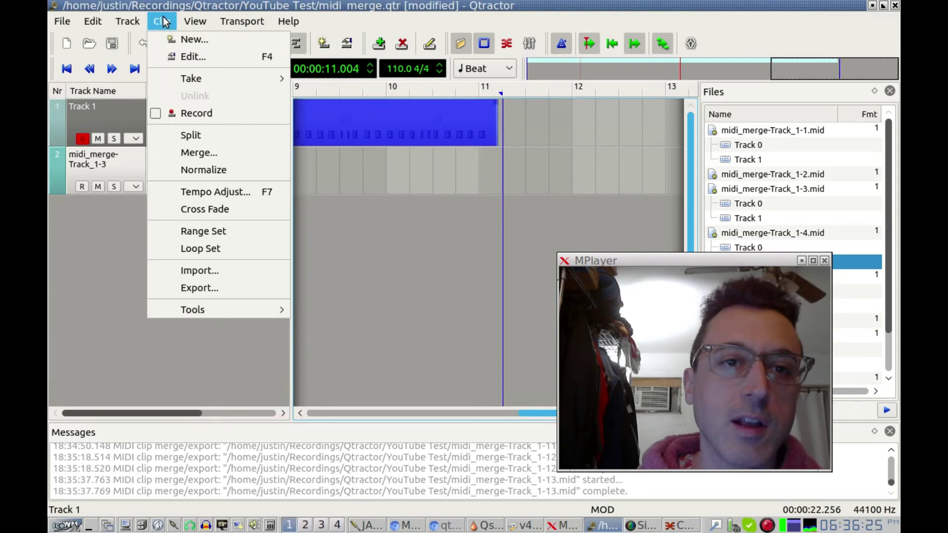
- Merge the Track 1 takes and save the result as midi_merge-Track_1-14.mid
left_click(209, 152)
left_click_drag(467, 94, 297, 95)
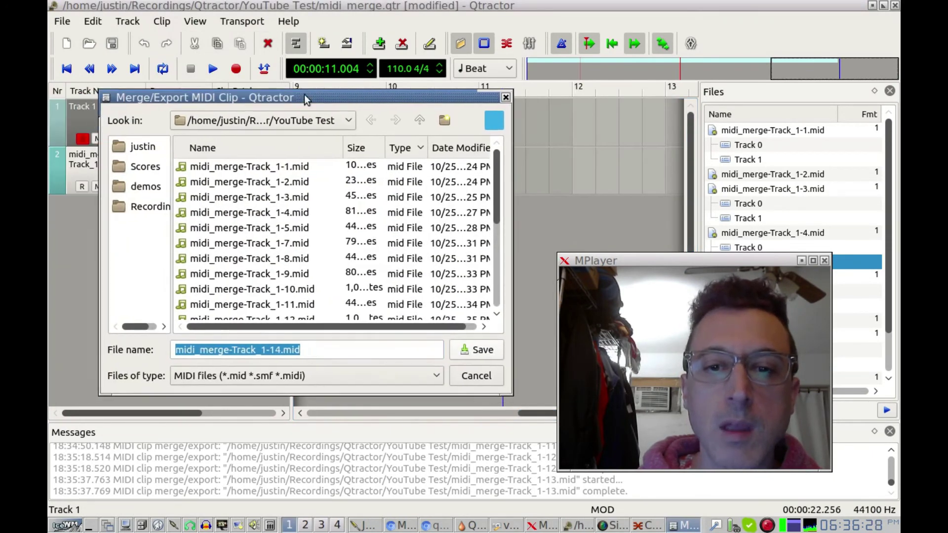
left_click(486, 350)
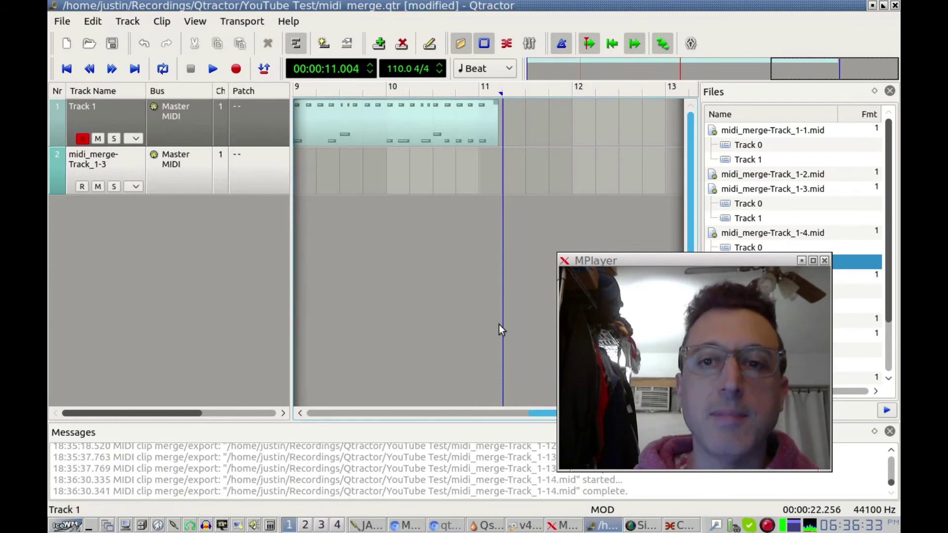
- Play back the merged clip starting from bar 2
left_click_drag(545, 412, 261, 401)
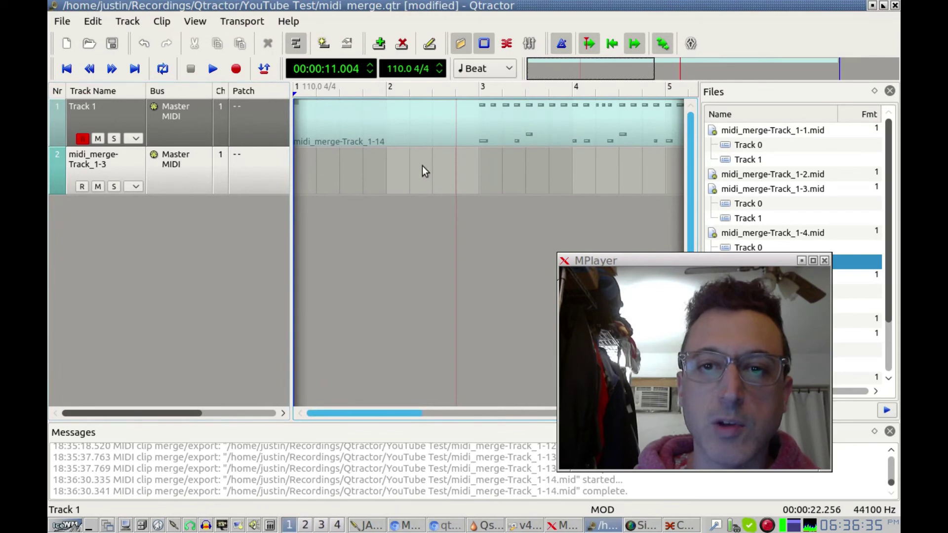
left_click(396, 93)
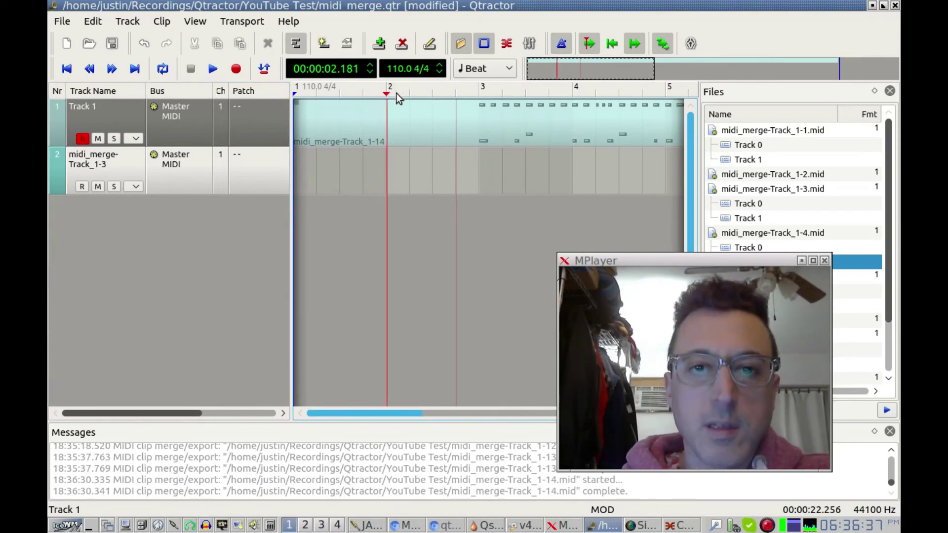
key("space")
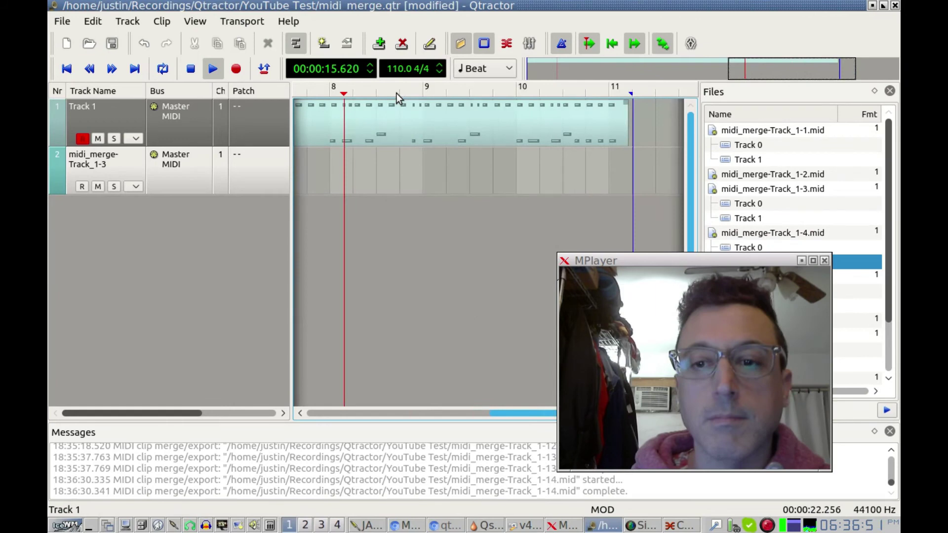
- Stop playback at 00:00:17.315, check the merged clip's 00:00:22.256 length, and scroll back to the start
left_click(191, 69)
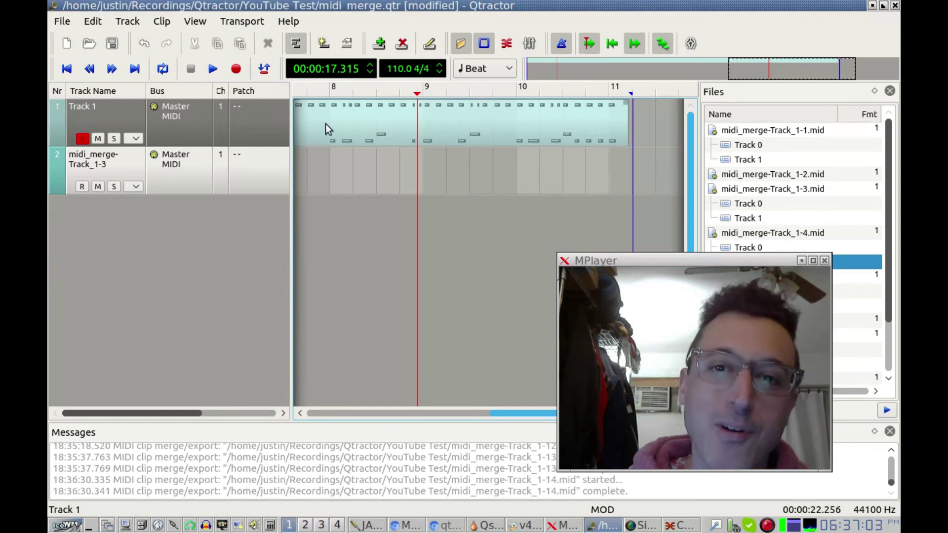
mouse_move(325, 123)
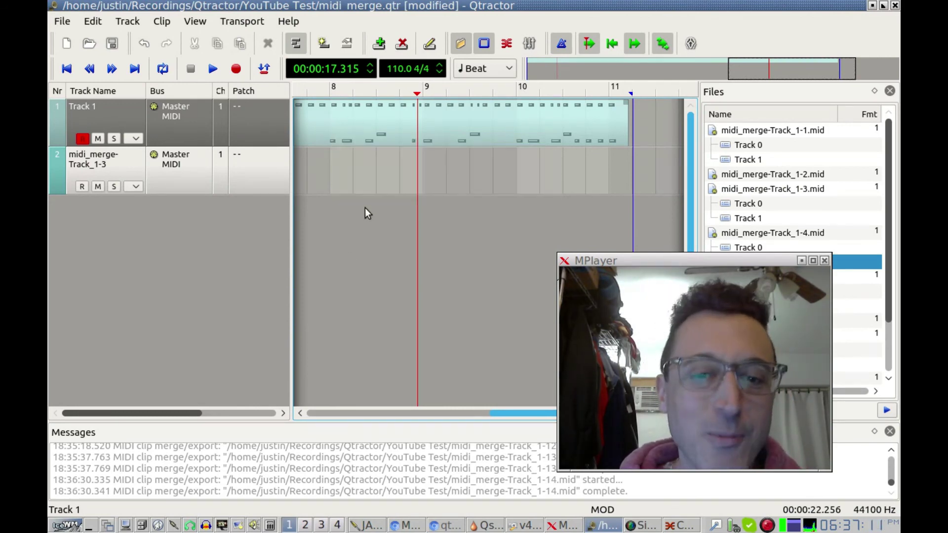
left_click_drag(519, 412, 294, 384)
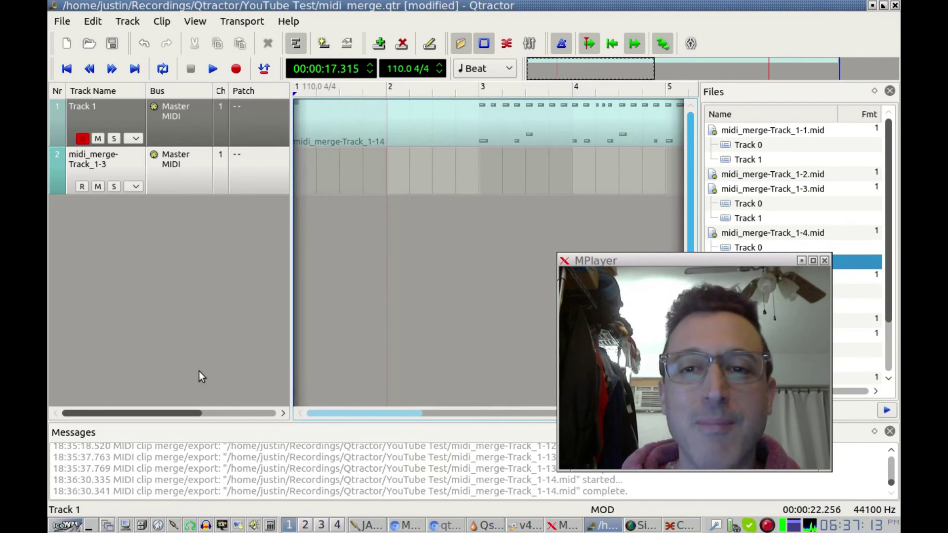
left_click(601, 260)
left_click_drag(601, 260, 652, 285)
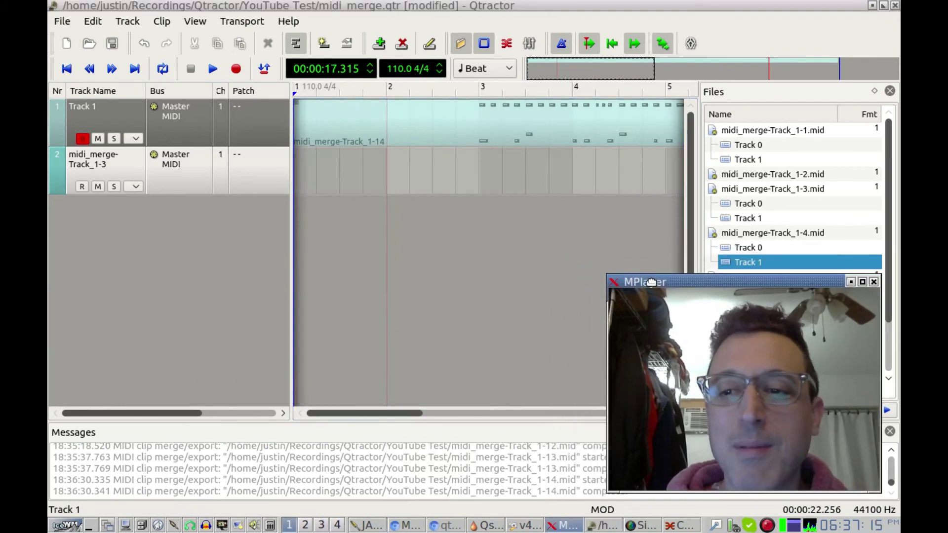